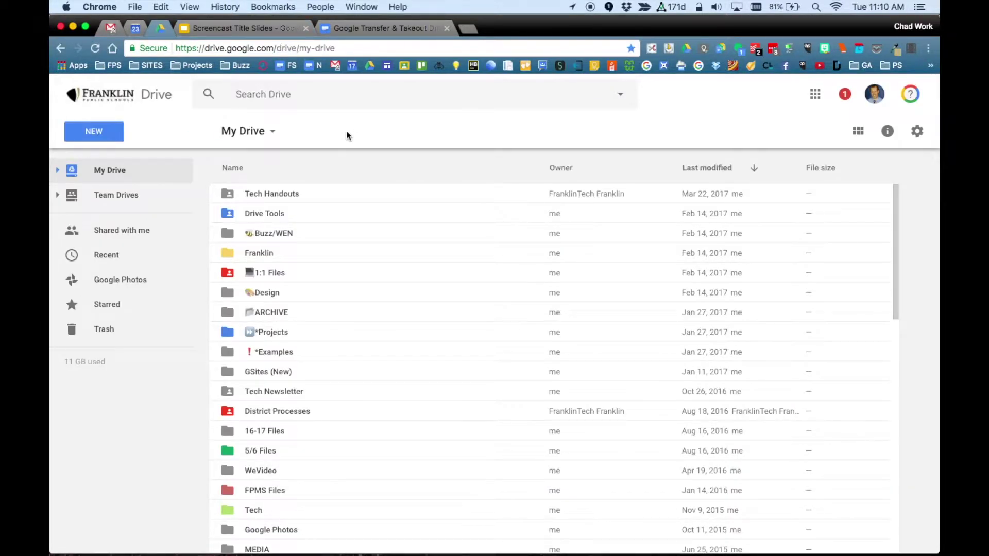
- Check the 11 GB storage split (9 GB Drive, 2 GB Gmail, 183 MB Photos) and open the NEW menu
{"action": "mouse_move", "coordinate": [82, 371]}
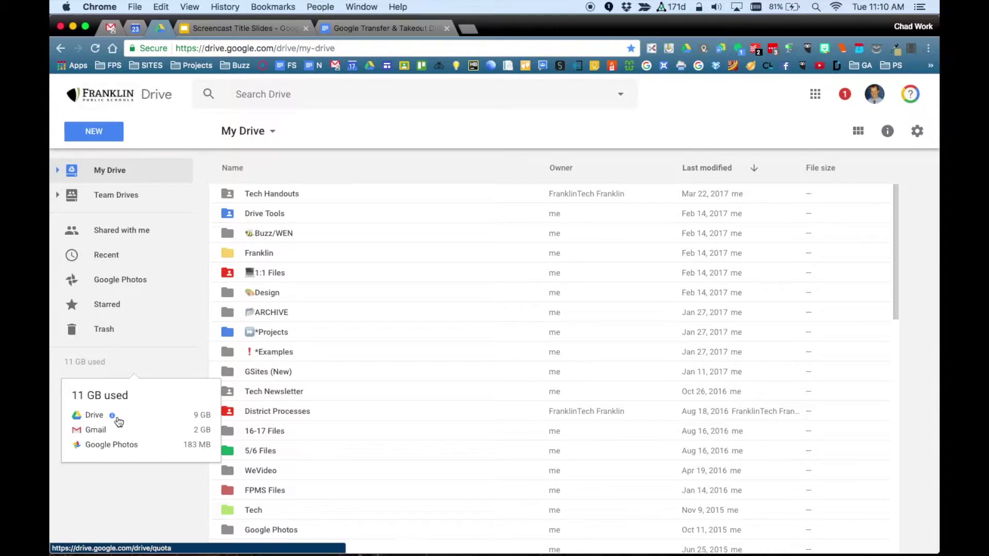
{"action": "left_click", "coordinate": [103, 136]}
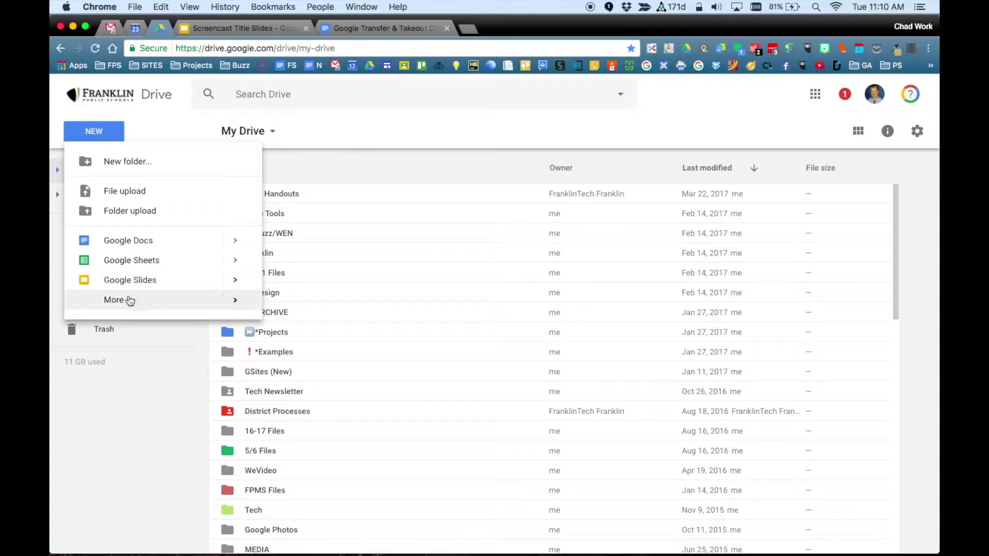
- Dismiss the NEW menu and recheck the storage split: Drive 9 GB, Gmail 2 GB, Photos 183 MB
{"action": "mouse_move", "coordinate": [120, 303]}
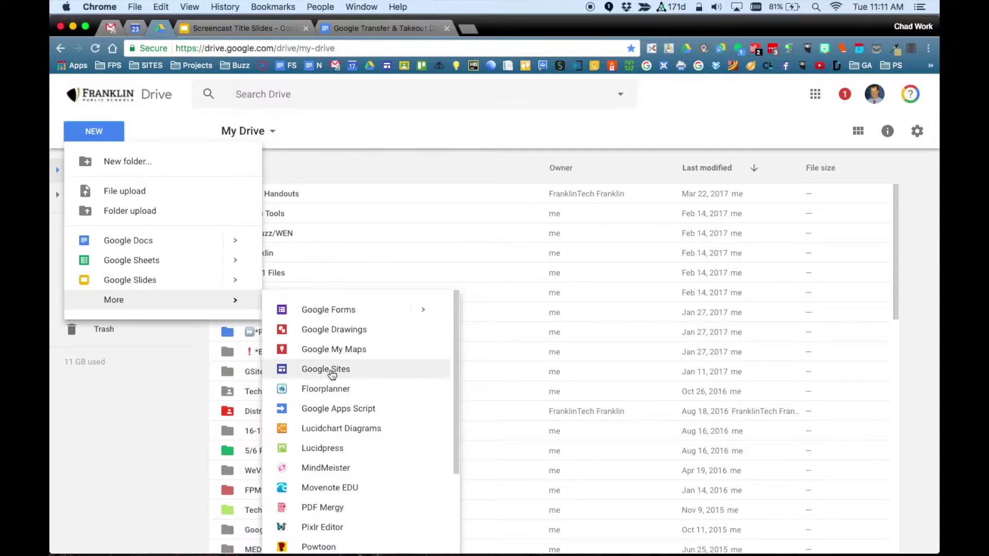
{"action": "left_click", "coordinate": [342, 130]}
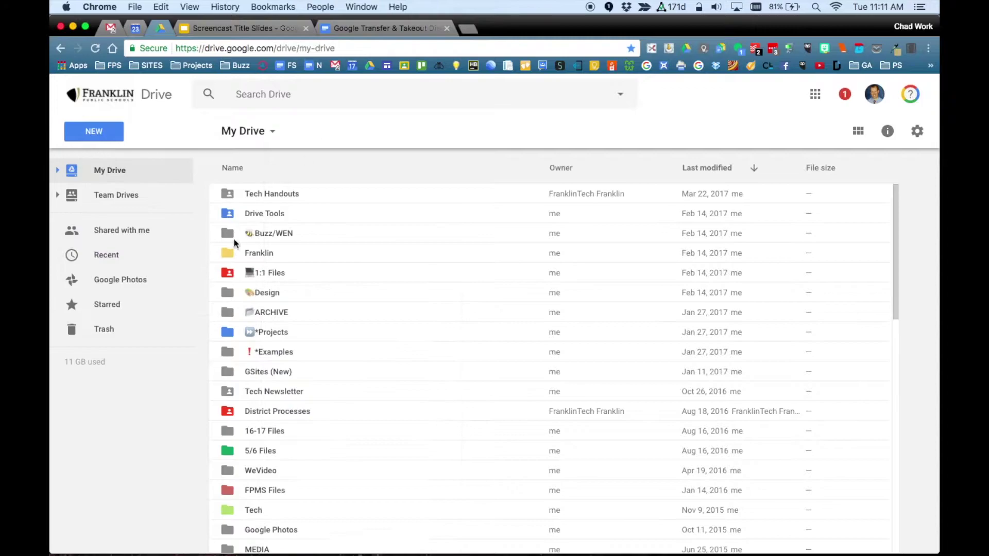
{"action": "mouse_move", "coordinate": [166, 363]}
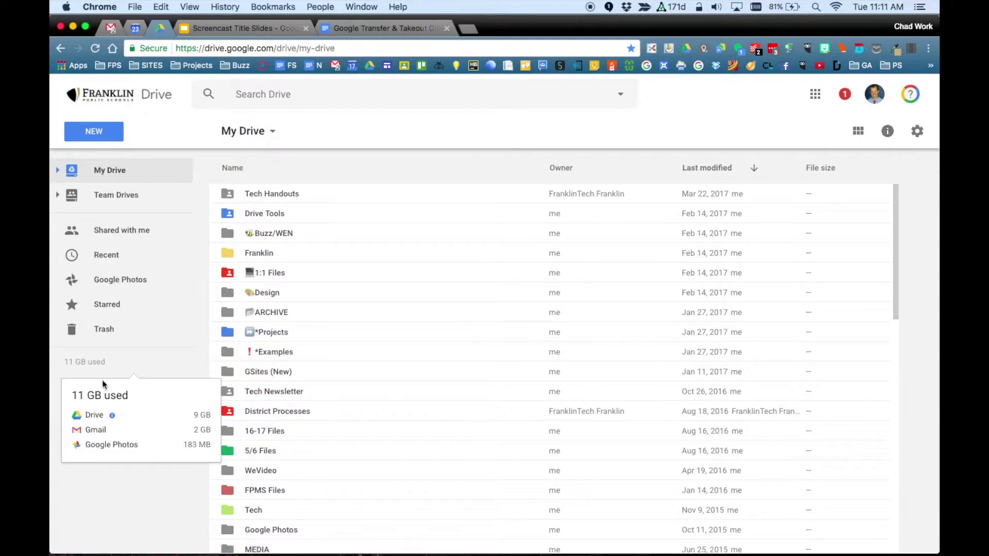
- Rank files by storage used, select the five largest videos, and close their actions menu unused
{"action": "left_click", "coordinate": [113, 418]}
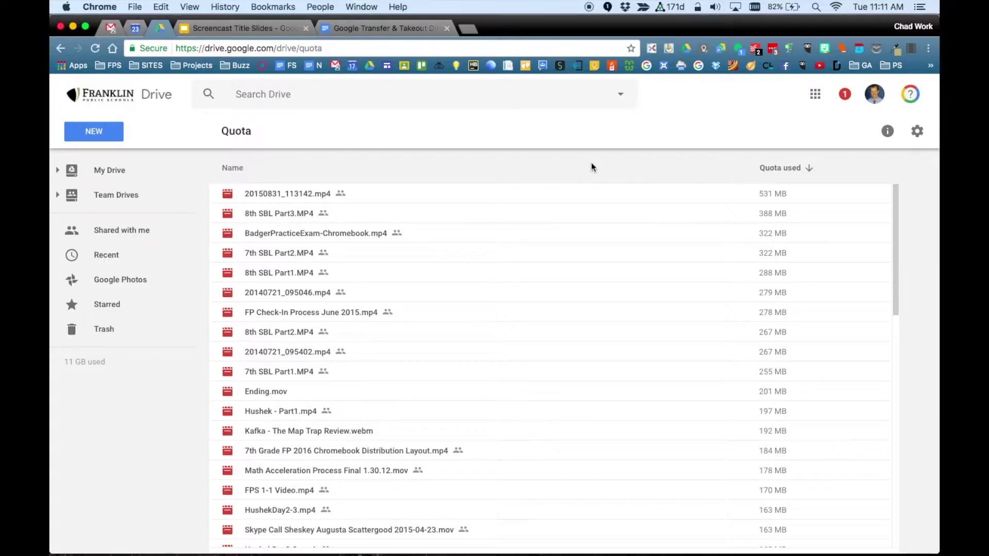
{"action": "left_click", "coordinate": [352, 194]}
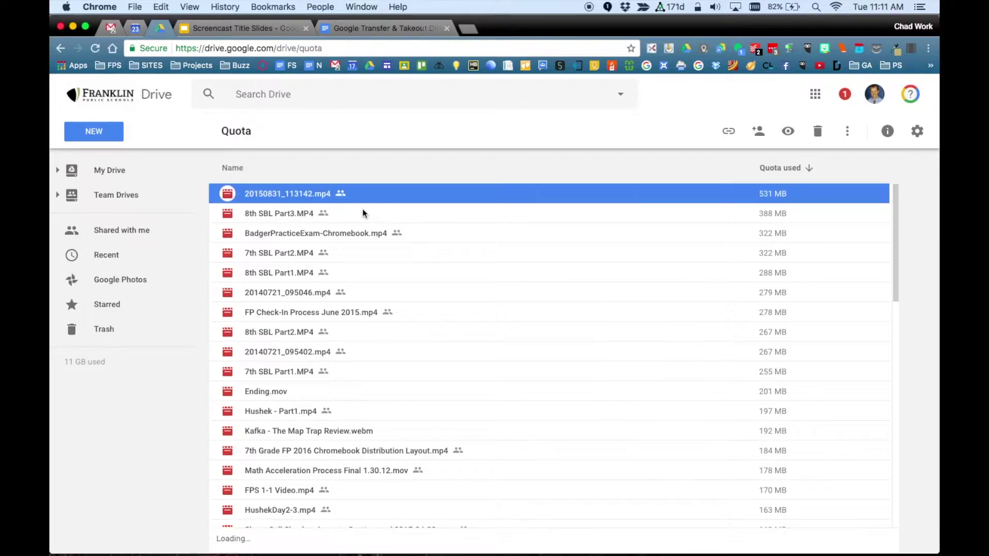
{"action": "left_click", "coordinate": [341, 270], "text": "shift"}
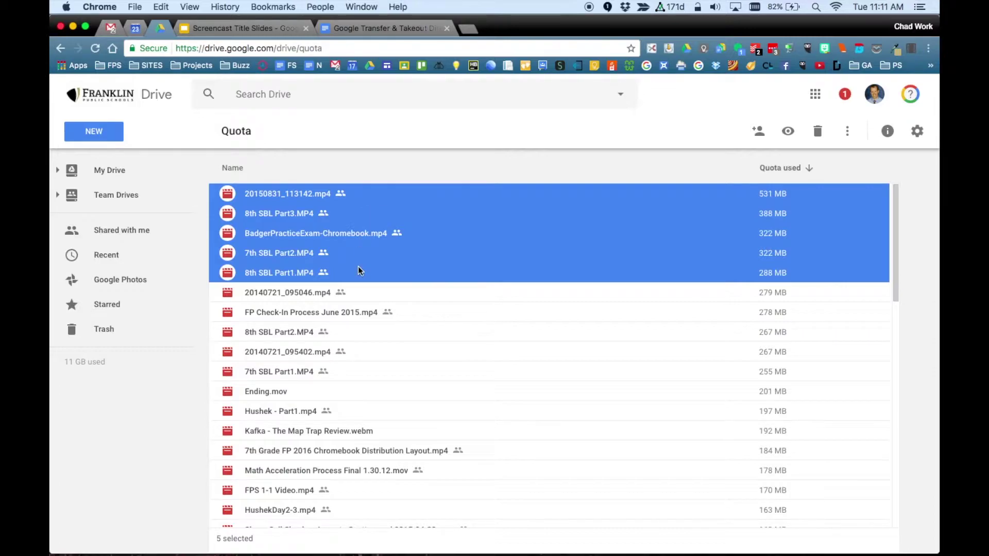
{"action": "left_click", "coordinate": [848, 132]}
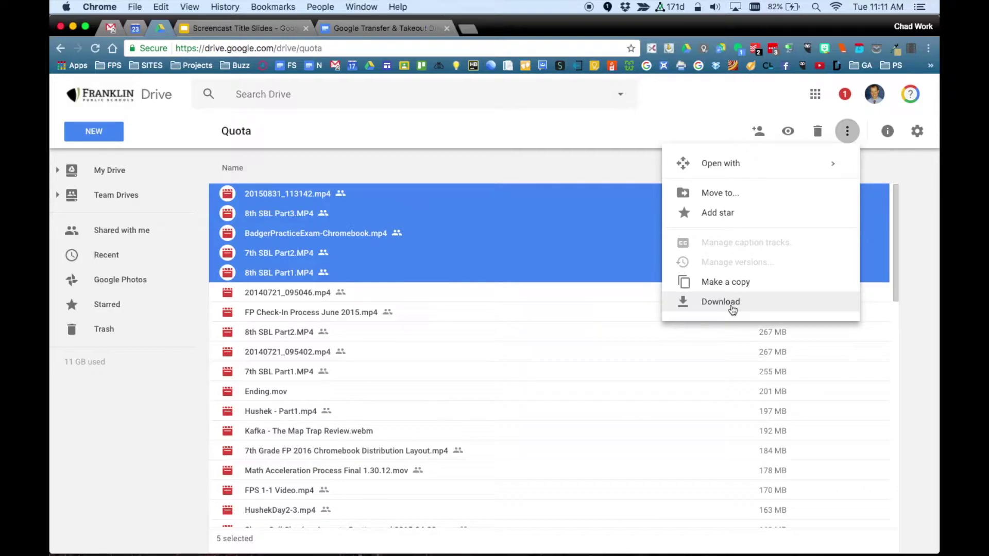
{"action": "left_click", "coordinate": [560, 133]}
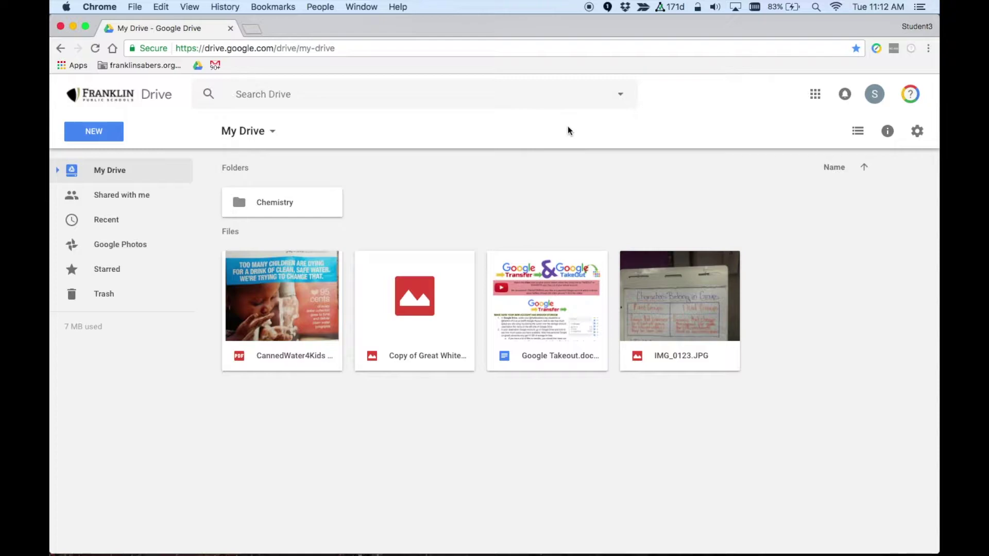
- Bring up the account card for the student's school-managed account
{"action": "left_click", "coordinate": [875, 95]}
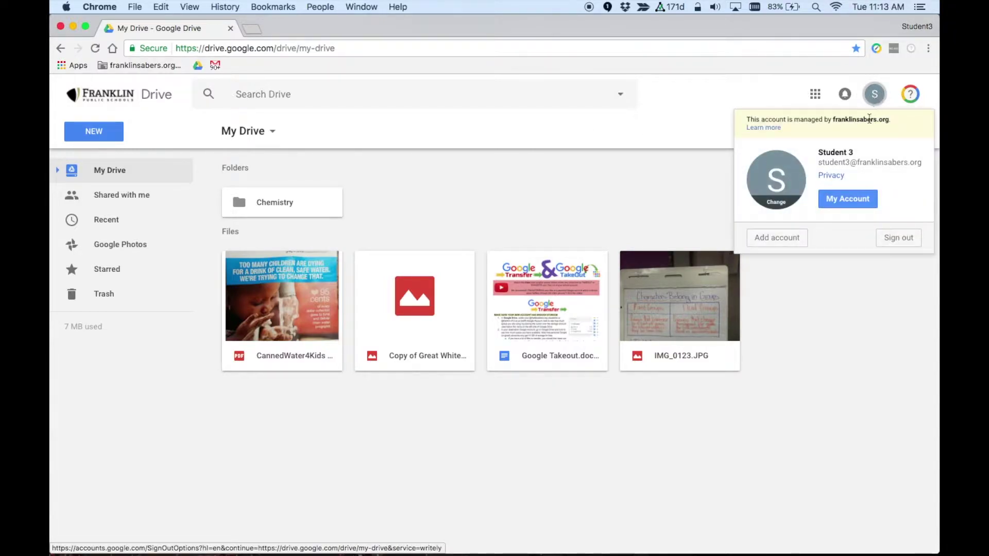
- Go from My Account to Control your content and start Transfer your content
{"action": "left_click", "coordinate": [845, 200]}
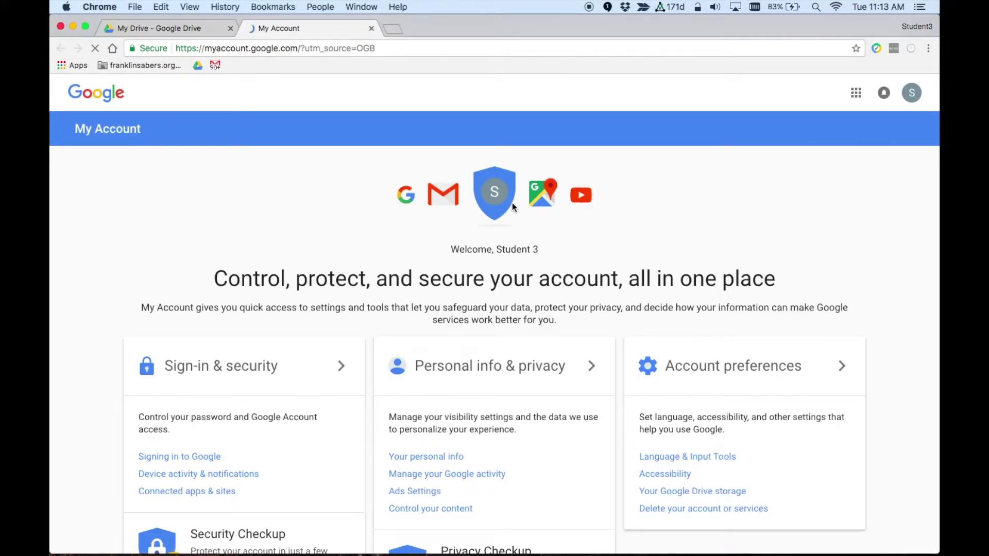
{"action": "scroll", "coordinate": [511, 206], "scroll_direction": "down", "scroll_amount": 3}
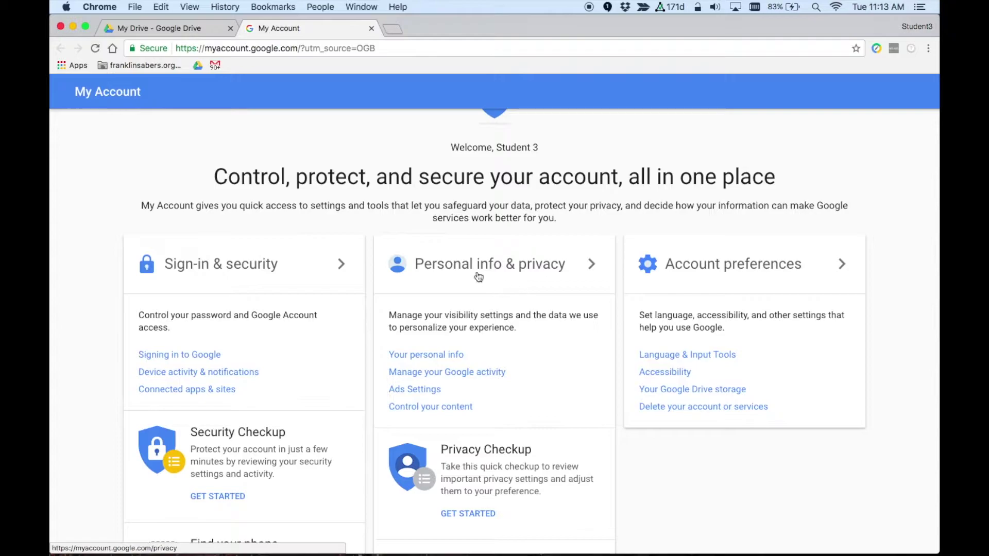
{"action": "left_click", "coordinate": [411, 415]}
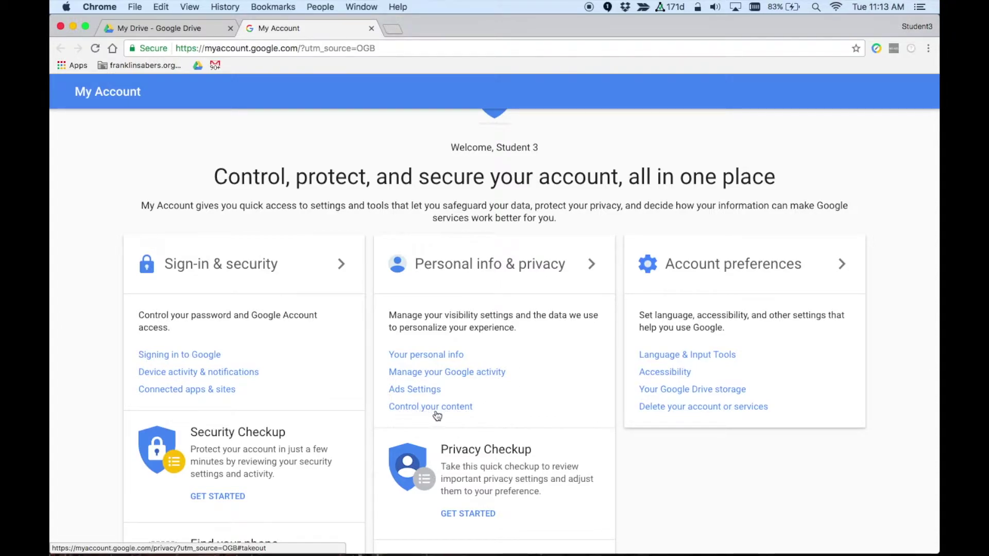
{"action": "left_click", "coordinate": [436, 415]}
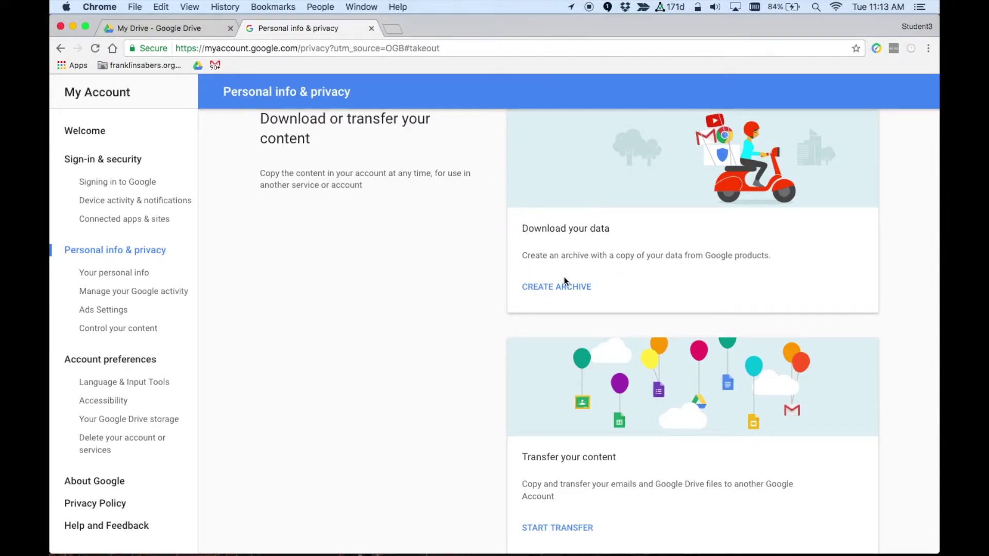
{"action": "scroll", "coordinate": [610, 276], "scroll_direction": "down", "scroll_amount": 4}
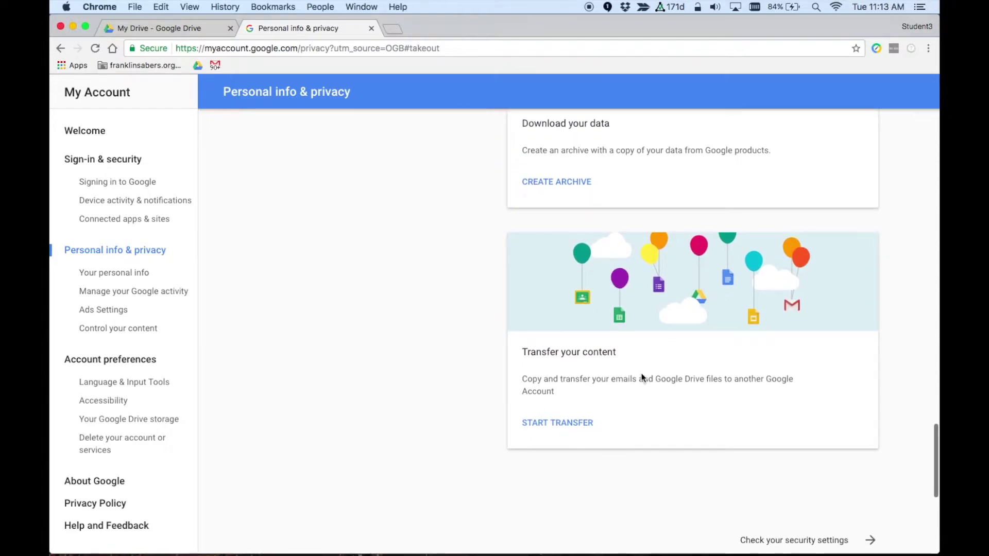
{"action": "left_click", "coordinate": [541, 429]}
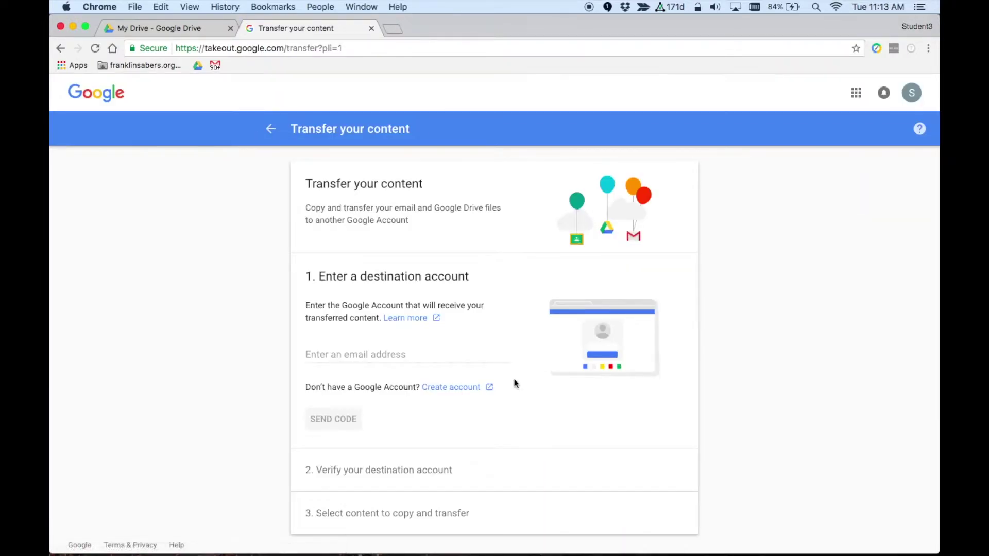
- Enter the personal Gmail address as the transfer destination and send it a verification code
{"action": "scroll", "coordinate": [502, 251], "scroll_direction": "down", "scroll_amount": 1}
{"action": "key", "text": "super+equal"}
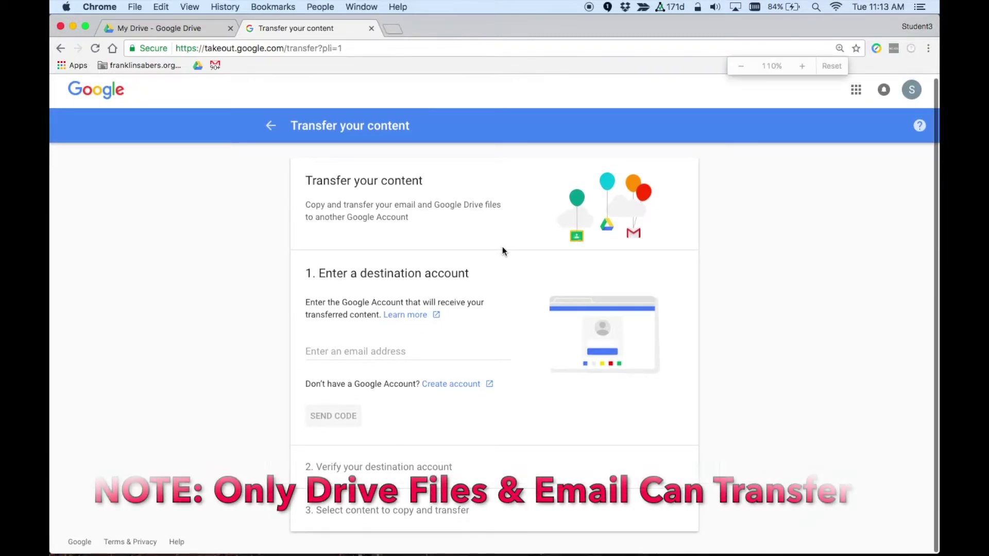
{"action": "key", "text": "super+equal"}
{"action": "scroll", "coordinate": [503, 249], "scroll_direction": "down", "scroll_amount": 3}
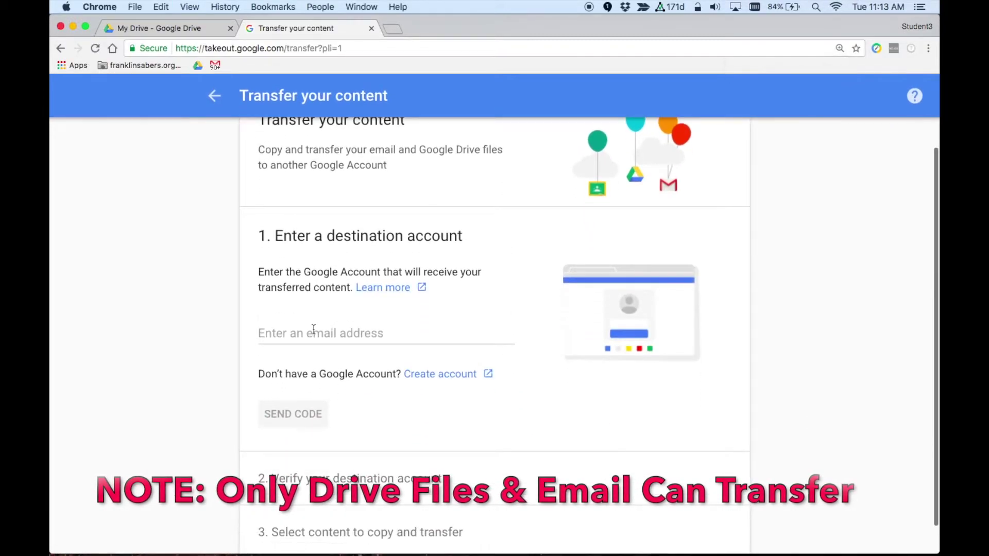
{"action": "left_click", "coordinate": [313, 330]}
{"action": "type", "text": "p"}
{"action": "key", "text": "BackSpace"}
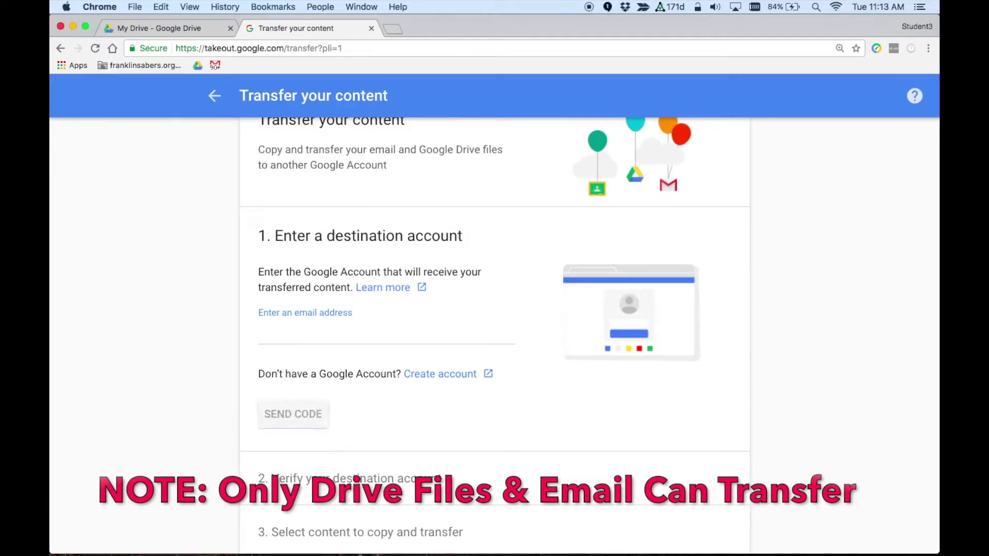
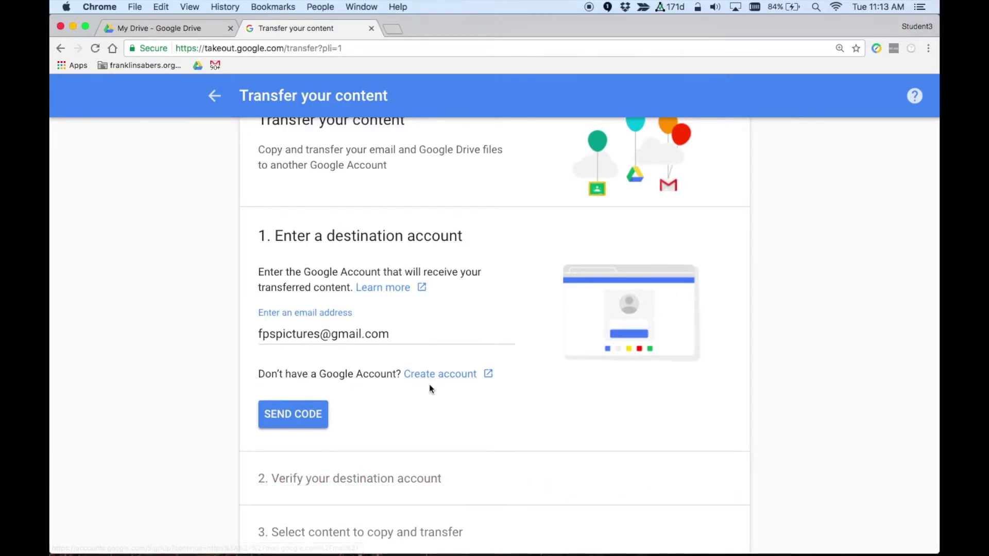
{"action": "left_click", "coordinate": [313, 421]}
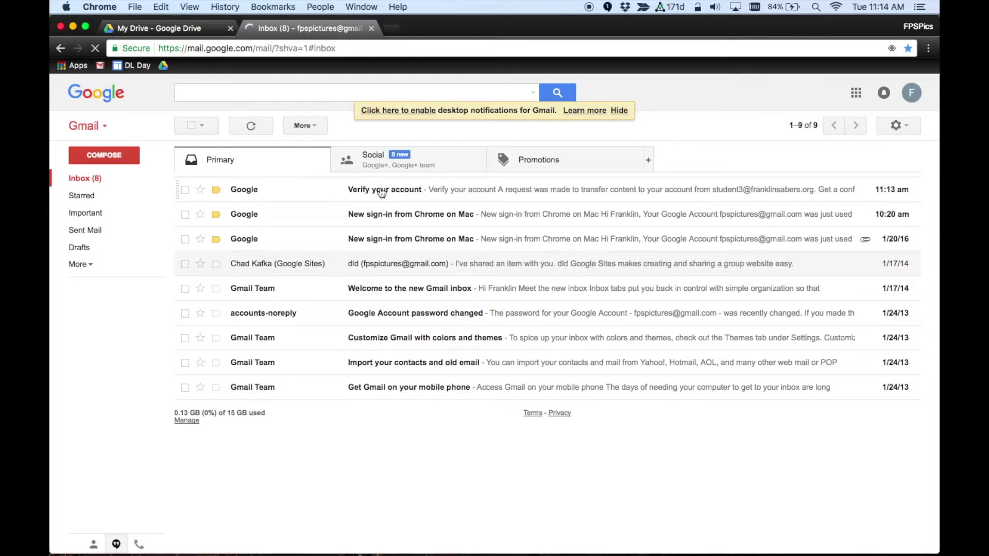
- Open Google's 'Verify your account' email in the personal Gmail inbox
{"action": "left_click", "coordinate": [420, 192]}
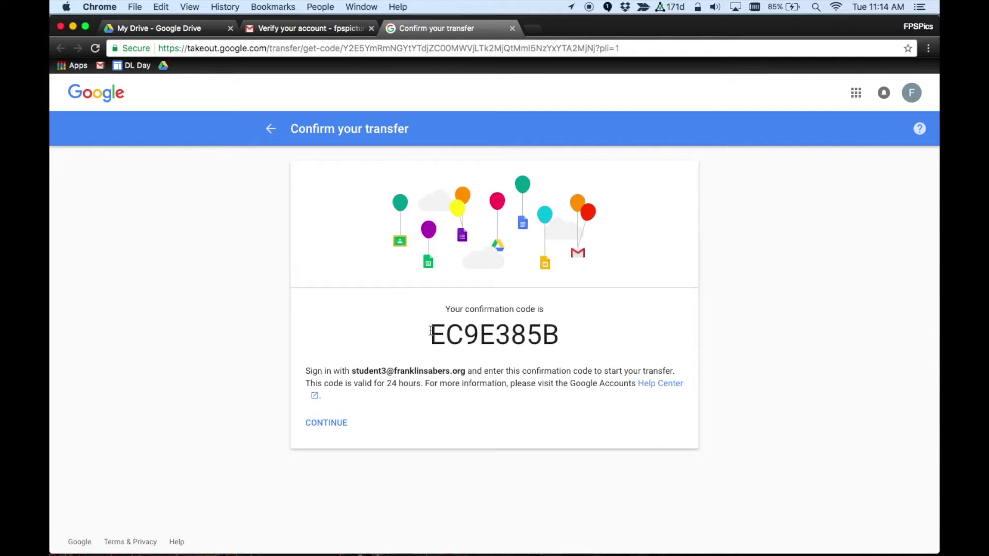
- Select the transfer confirmation code and copy it to the clipboard
{"action": "left_click_drag", "start_coordinate": [430, 334], "coordinate": [554, 335]}
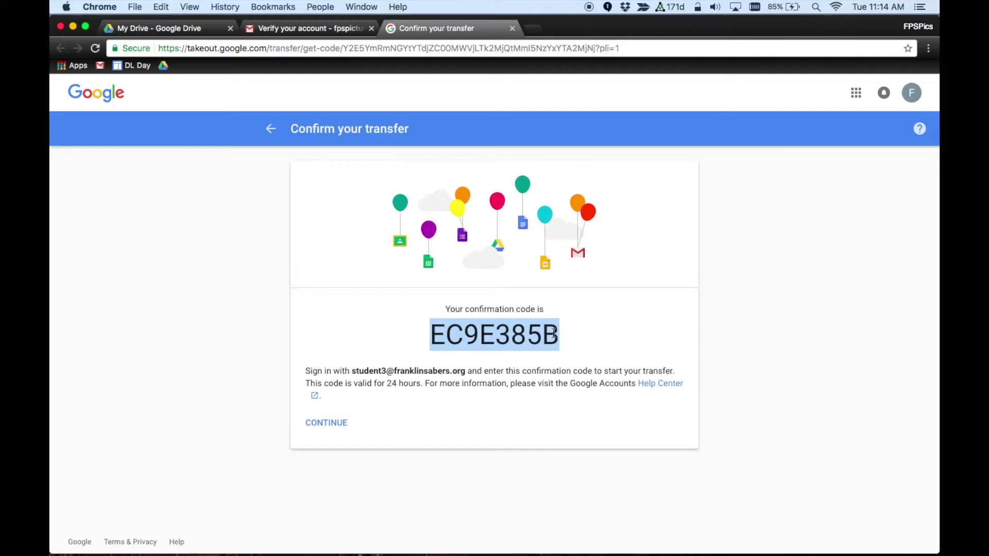
{"action": "key", "text": "super+c"}
- Paste the confirmation code into the school account's Takeout page and verify the destination account
{"action": "key", "text": "super+grave"}
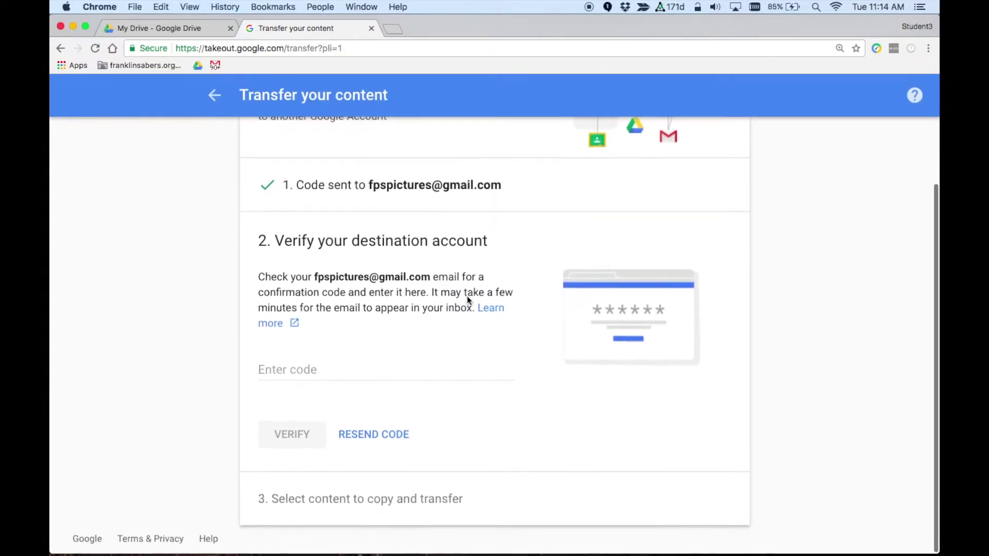
{"action": "left_click", "coordinate": [297, 372]}
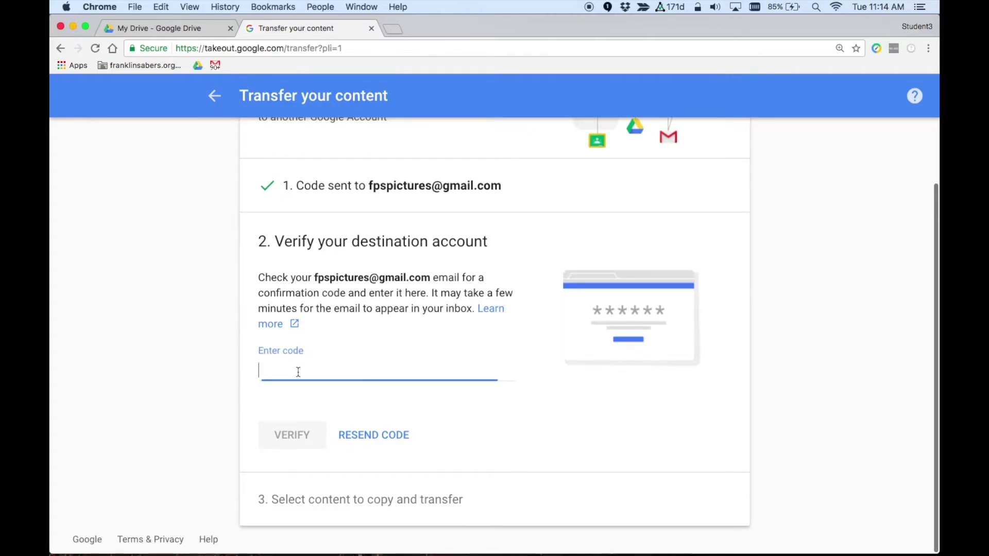
{"action": "key", "text": "super+v"}
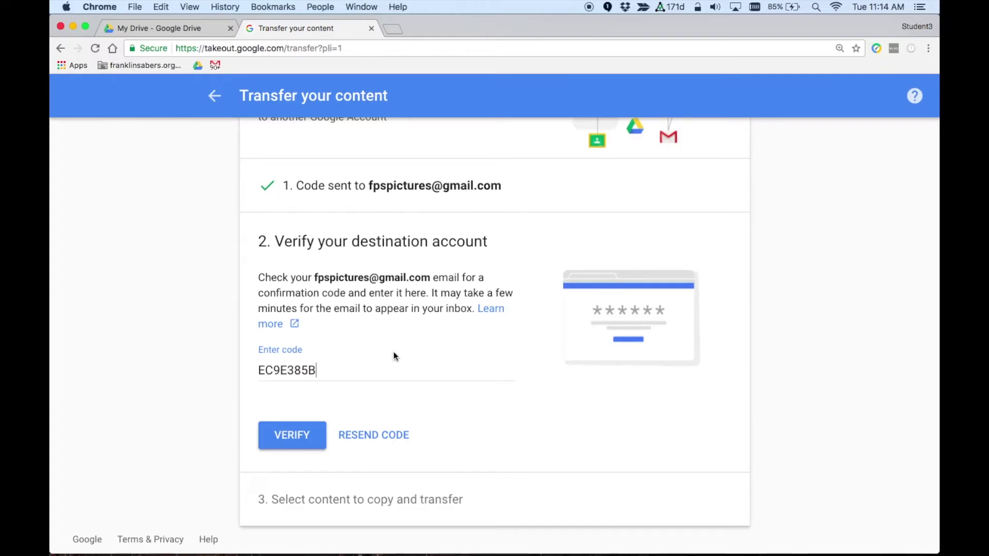
{"action": "left_click", "coordinate": [283, 434]}
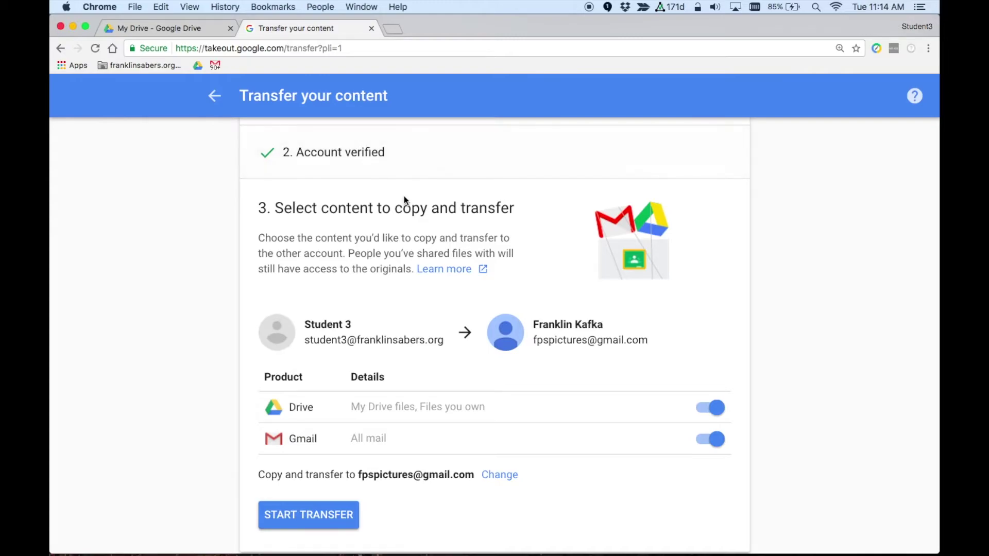
{"action": "scroll", "coordinate": [404, 196], "scroll_direction": "down", "scroll_amount": 2}
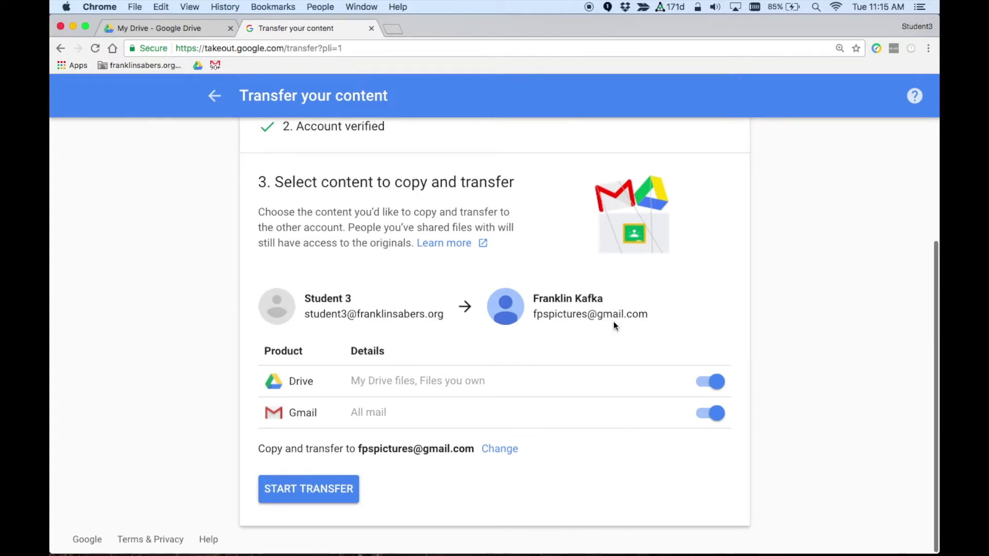
- Keep both Drive and Gmail toggled on and start the transfer to the personal account
{"action": "left_click", "coordinate": [719, 419]}
{"action": "left_click", "coordinate": [709, 418]}
{"action": "left_click", "coordinate": [708, 418]}
{"action": "left_click", "coordinate": [708, 419]}
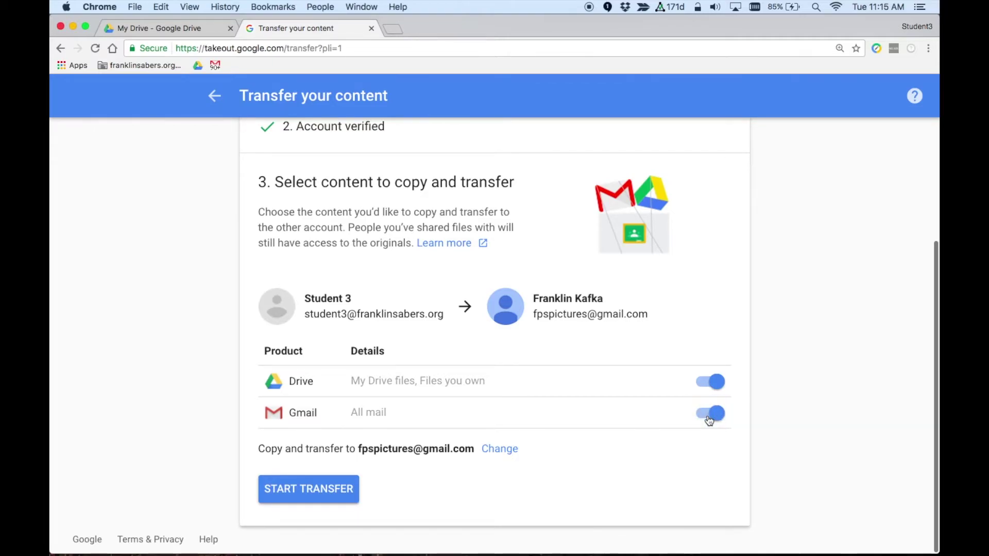
{"action": "left_click", "coordinate": [303, 491]}
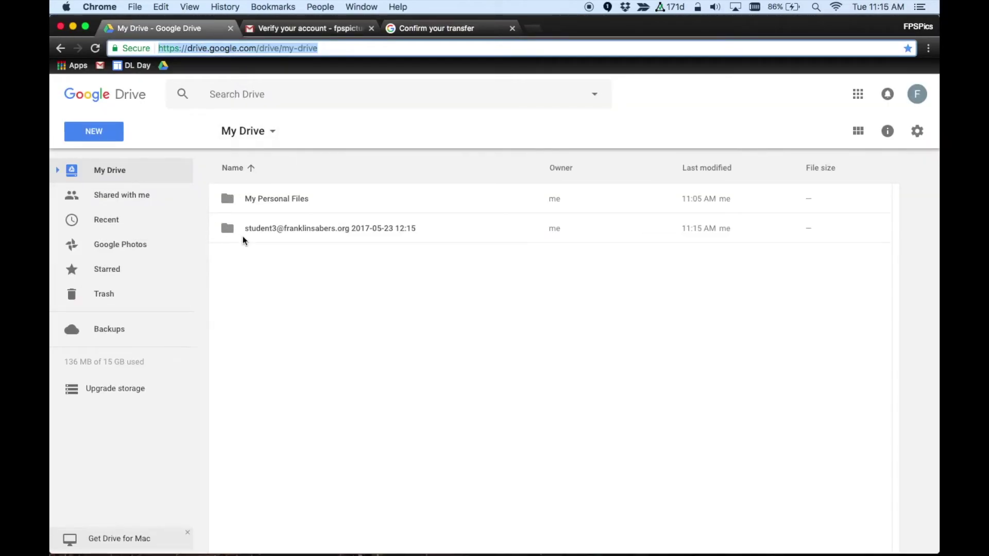
- Zoom in, then open the dated student3 folder and its Chemistry subfolder in My Drive
{"action": "left_click", "coordinate": [267, 230]}
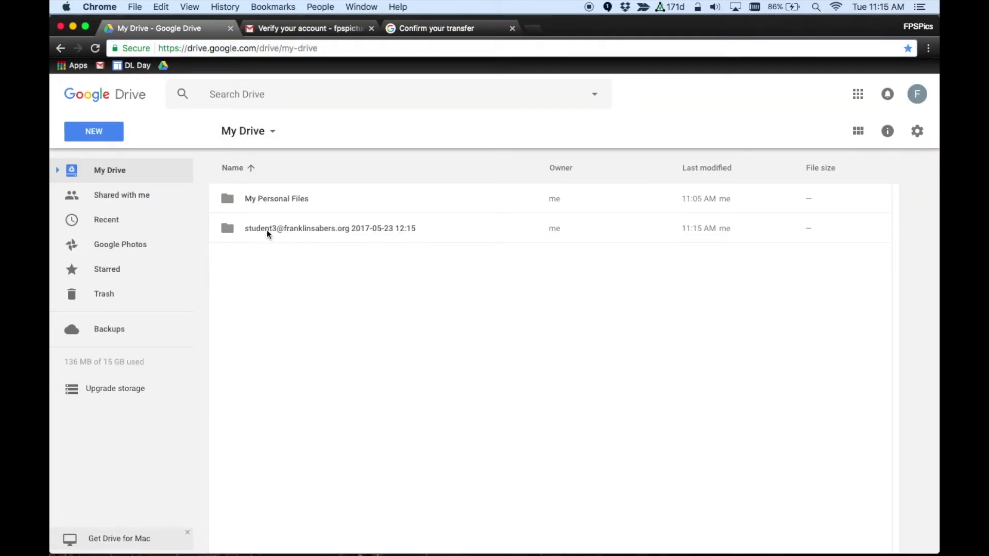
{"action": "key", "text": "super+equal"}
{"action": "key", "text": "super+equal"}
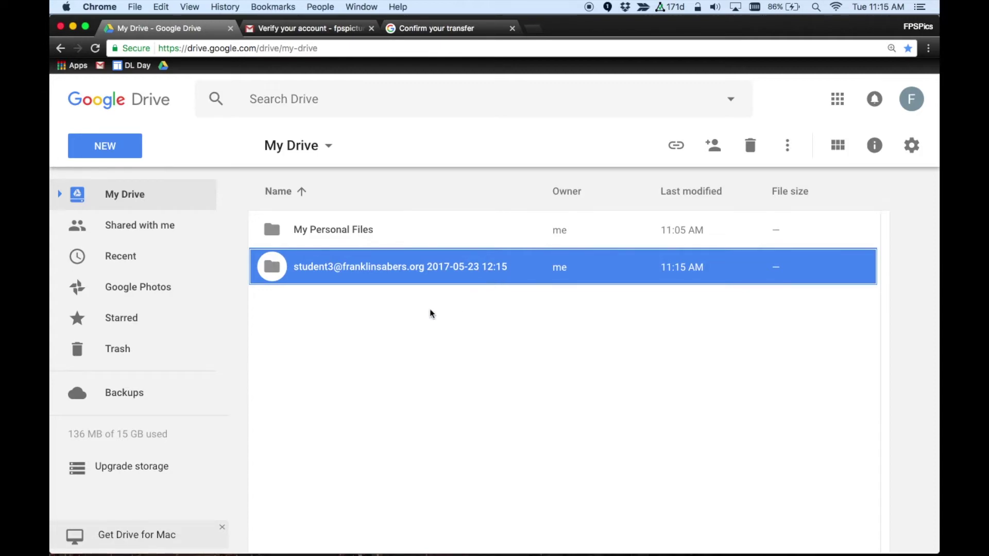
{"action": "double_click", "coordinate": [359, 266]}
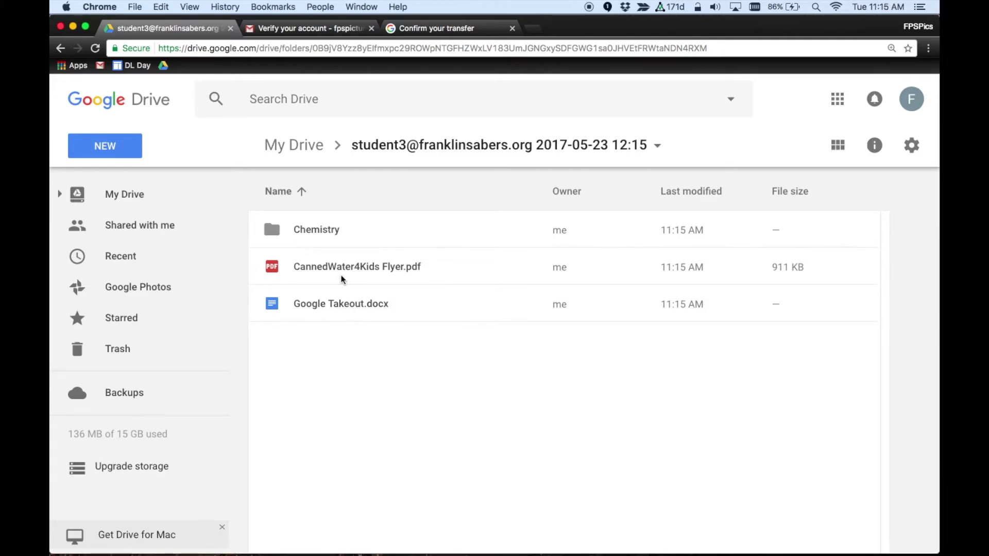
{"action": "double_click", "coordinate": [324, 231]}
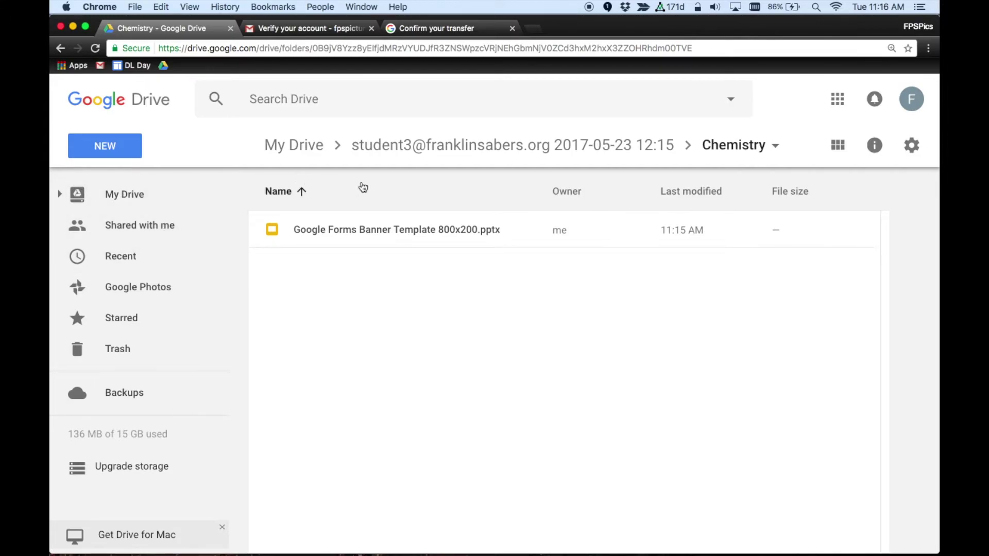
- Show the student3 label in the personal Gmail, then bring the school account's Drive forward
{"action": "left_click", "coordinate": [283, 28]}
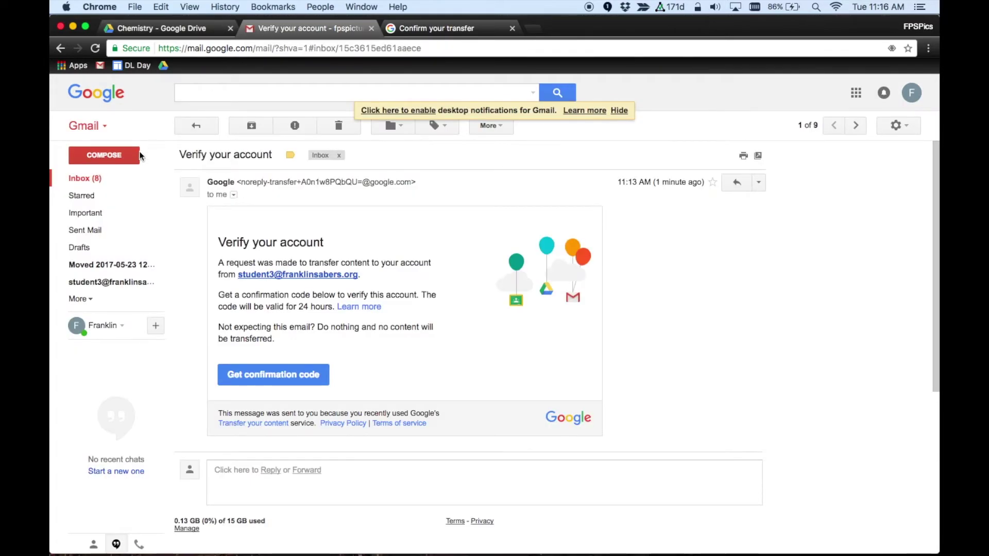
{"action": "left_click", "coordinate": [90, 178]}
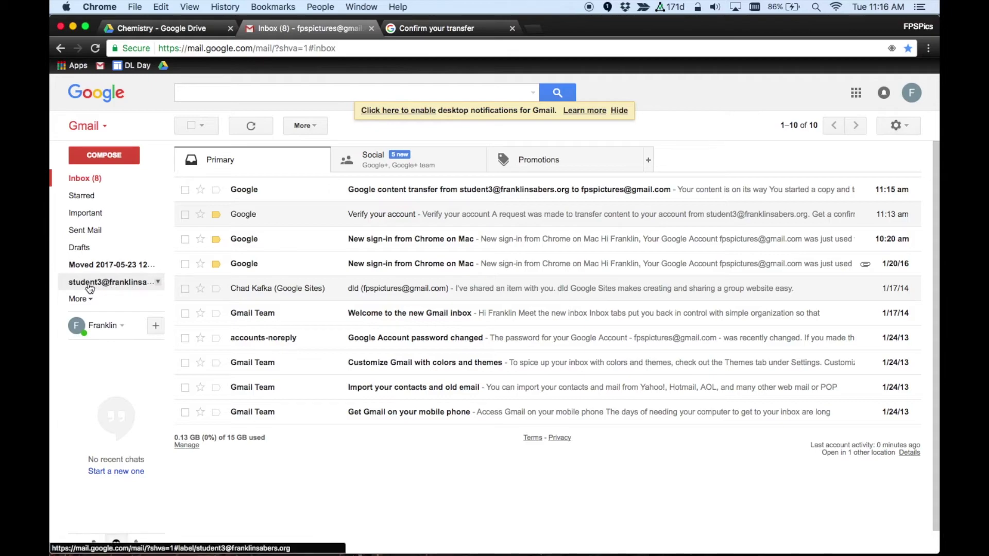
{"action": "left_click", "coordinate": [90, 287]}
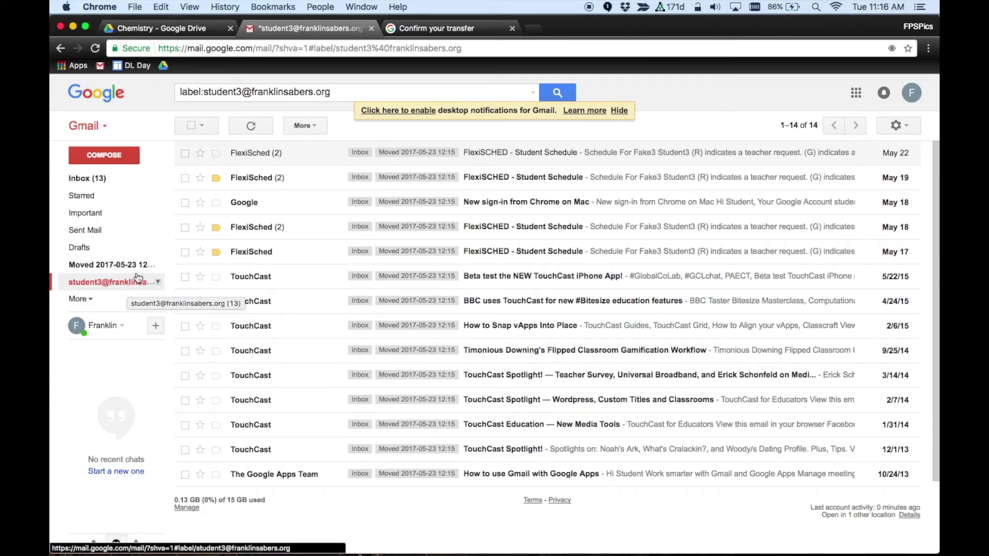
{"action": "left_click", "coordinate": [94, 180]}
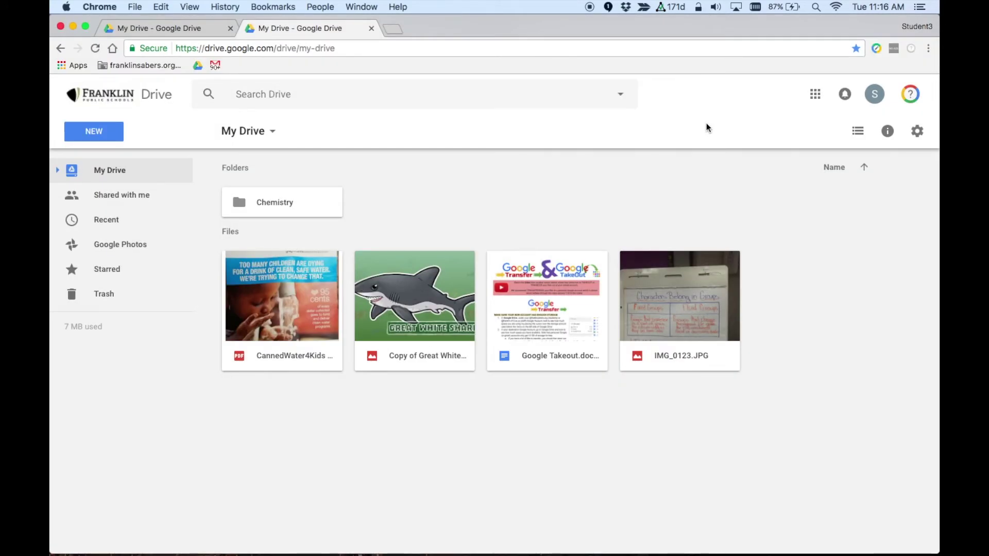
- Go from the school avatar through My Account and Control your content to Create Archive
{"action": "left_click", "coordinate": [875, 94]}
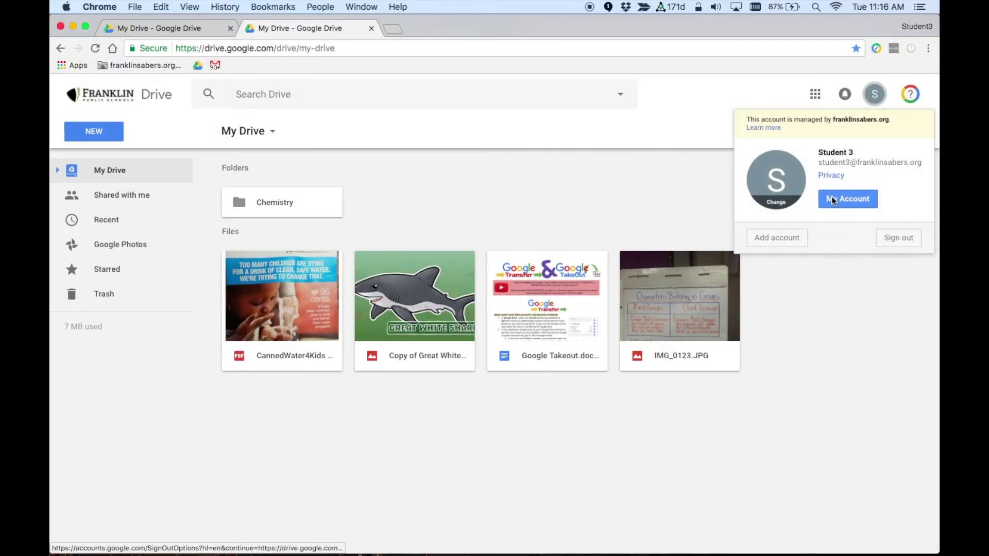
{"action": "left_click", "coordinate": [833, 200]}
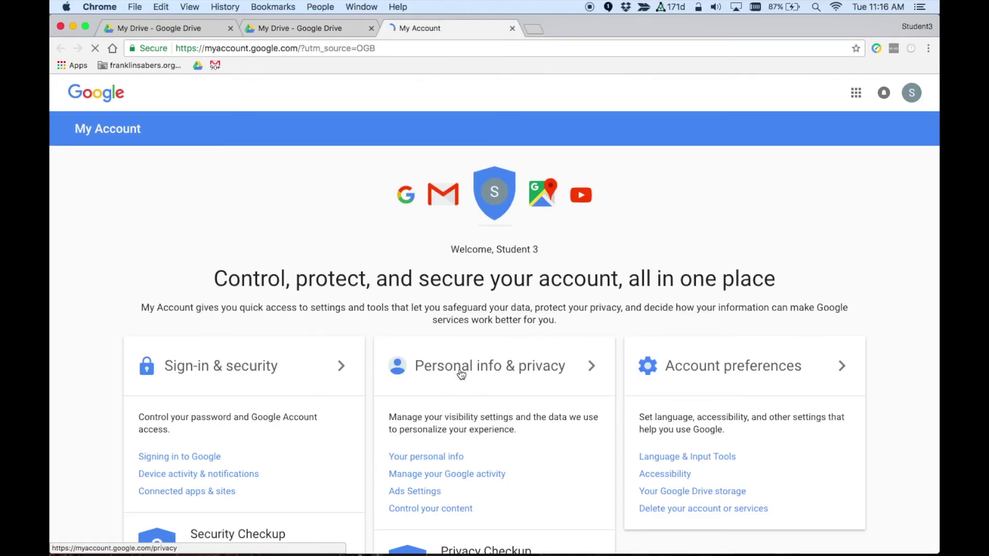
{"action": "left_click", "coordinate": [427, 509]}
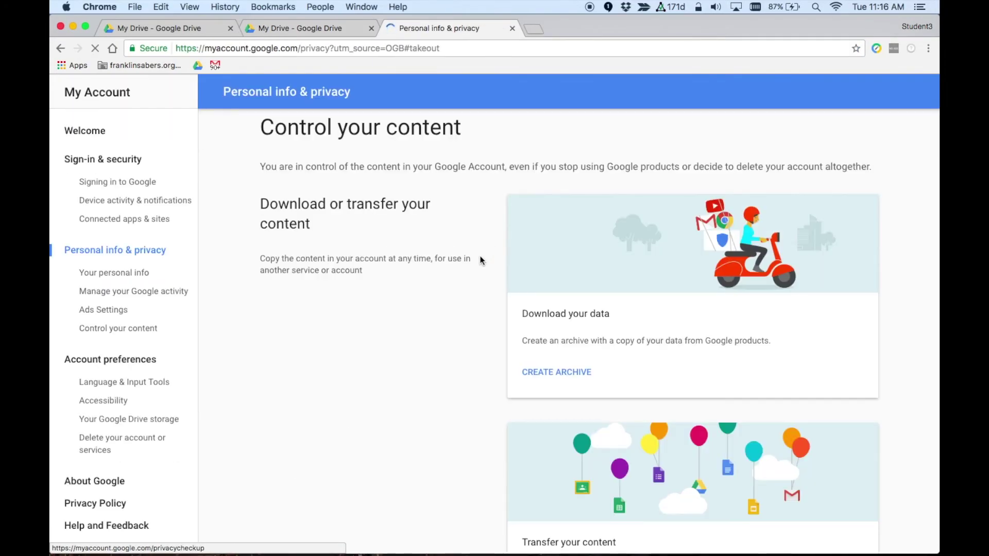
{"action": "left_click", "coordinate": [552, 372]}
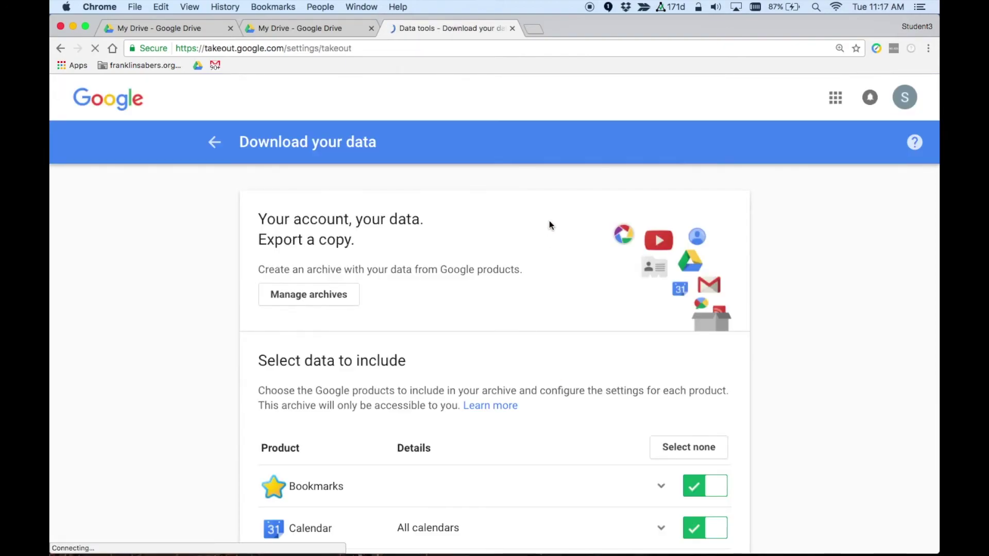
{"action": "scroll", "coordinate": [492, 229], "scroll_direction": "down", "scroll_amount": 5}
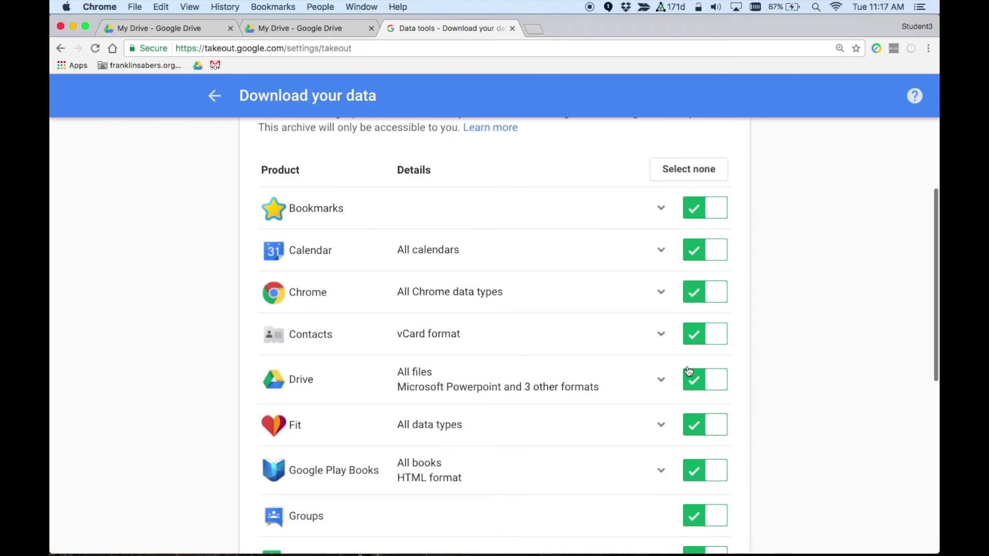
{"action": "scroll", "coordinate": [624, 219], "scroll_direction": "down", "scroll_amount": 10}
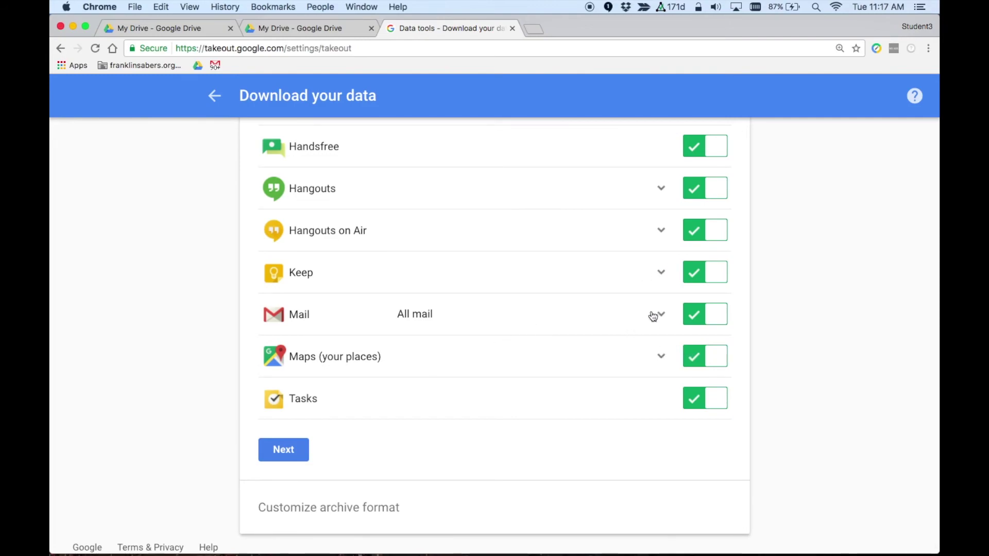
- Confirm the 15 products and keep a 2GB maximum archive size, scrolling toward Create archive
{"action": "left_click", "coordinate": [273, 449]}
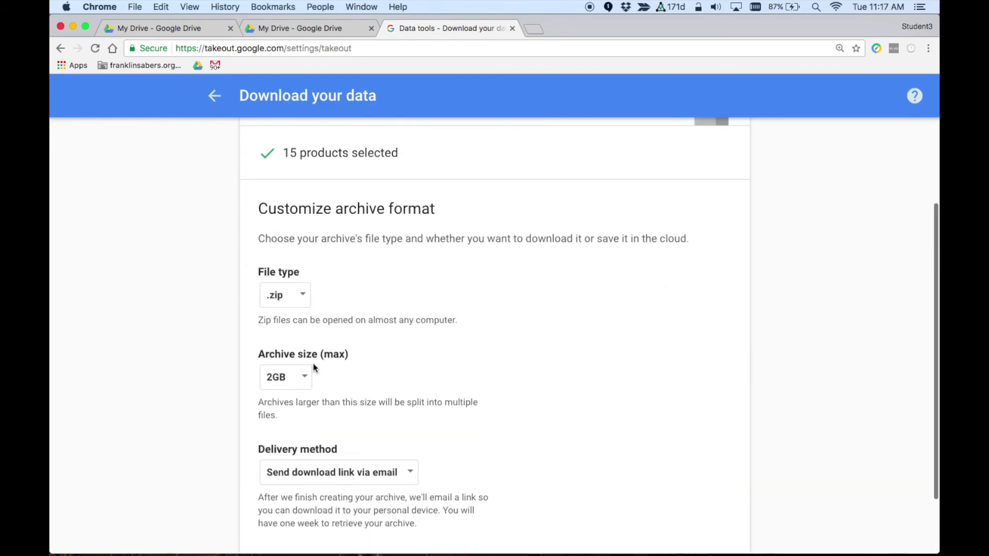
{"action": "left_click", "coordinate": [301, 378]}
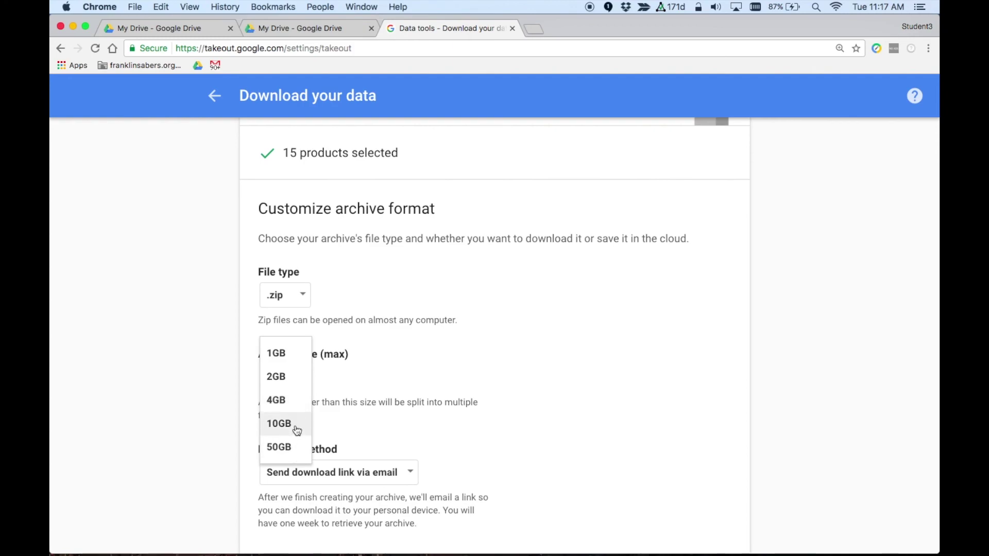
{"action": "left_click", "coordinate": [278, 377]}
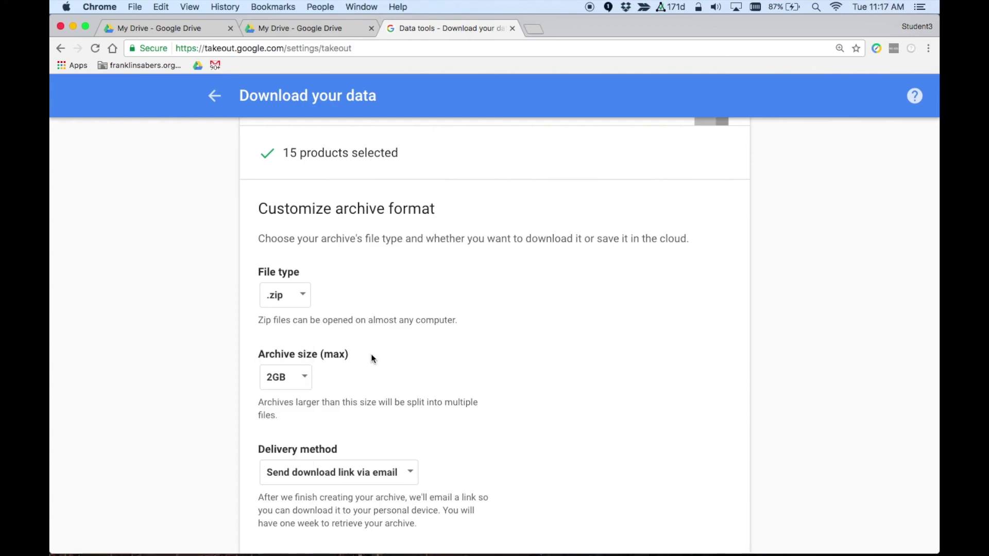
{"action": "scroll", "coordinate": [372, 358], "scroll_direction": "down", "scroll_amount": 3}
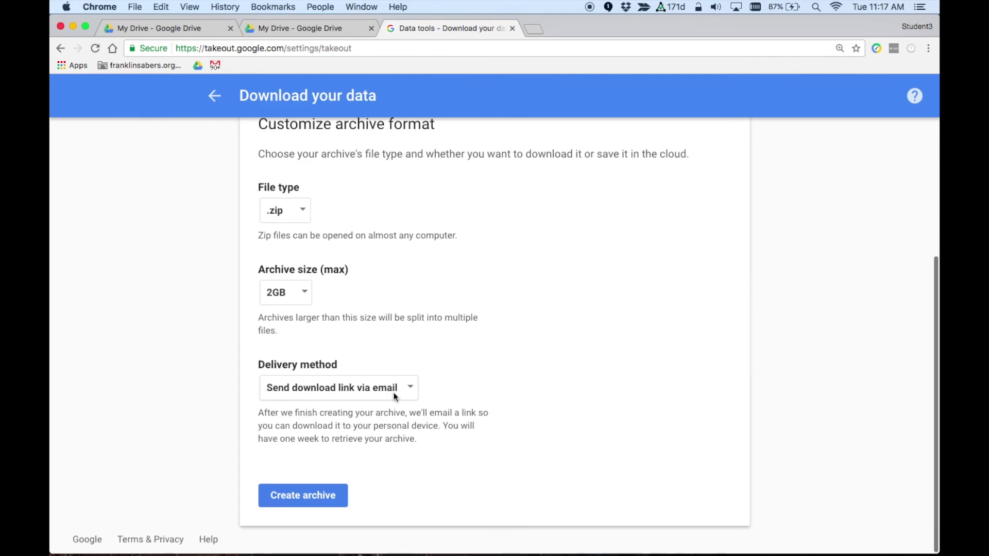